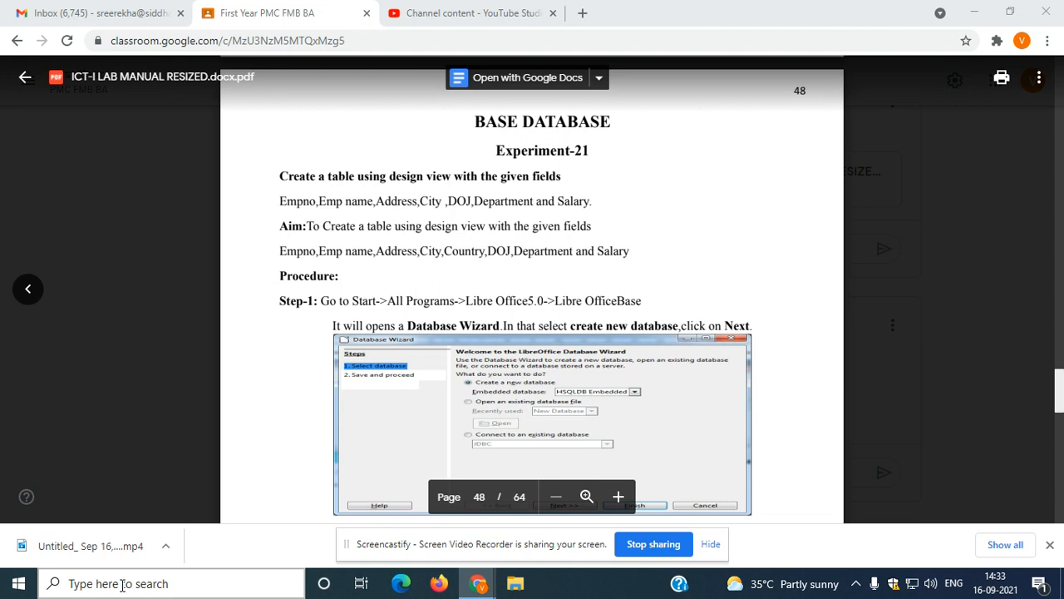
- Open LibreOffice Base and create a new Firebird Embedded database, registered in LibreOffice and opened for editing
click(122, 584)
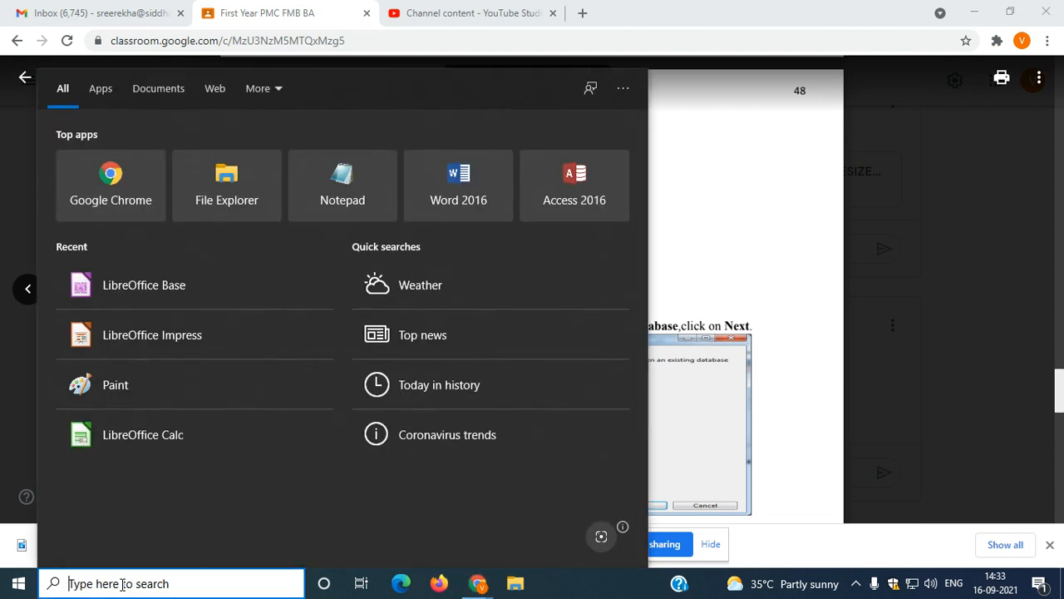
text(base)
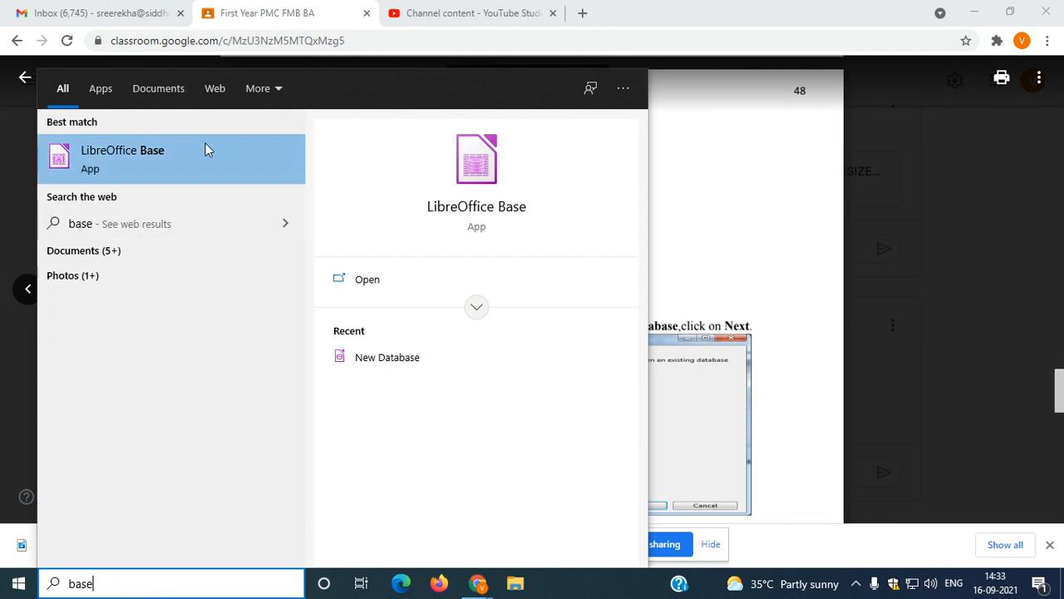
click(178, 159)
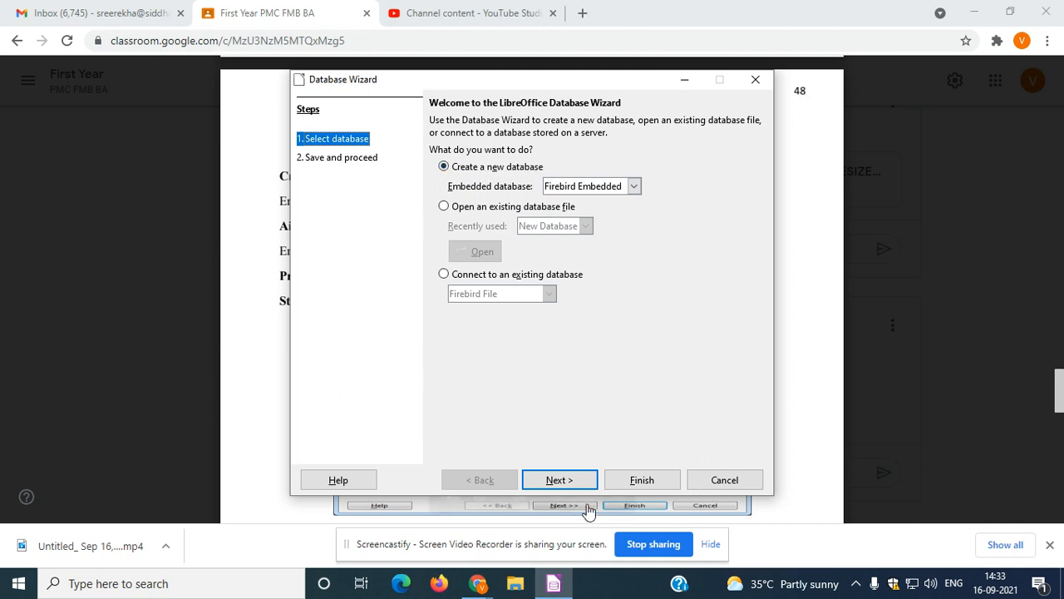
click(564, 481)
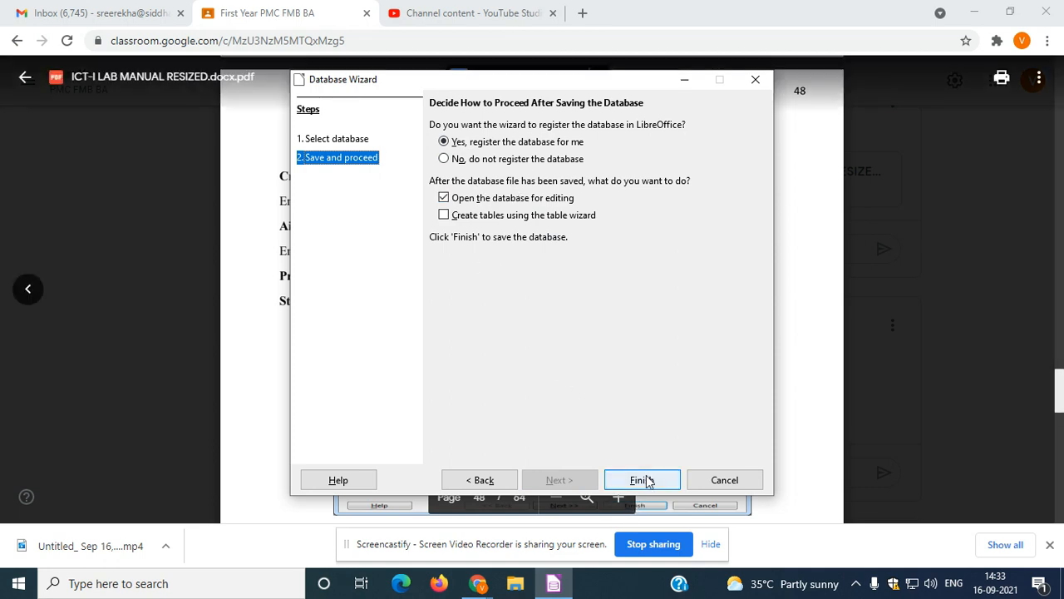
click(647, 482)
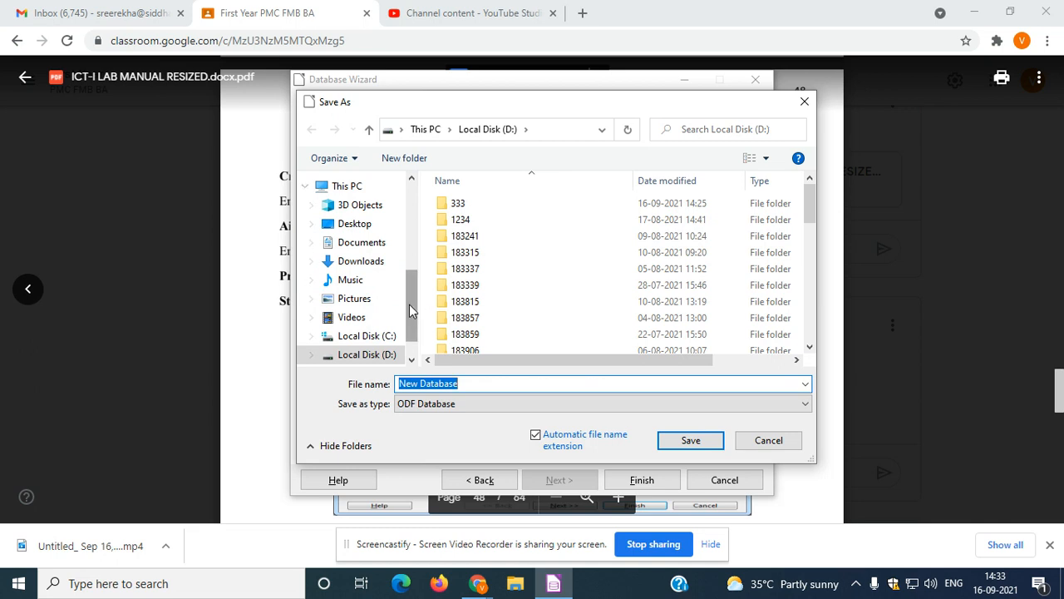
- Save the new database as customer in the 333 folder on Local Disk (D:)
drag(409, 304, 411, 216)
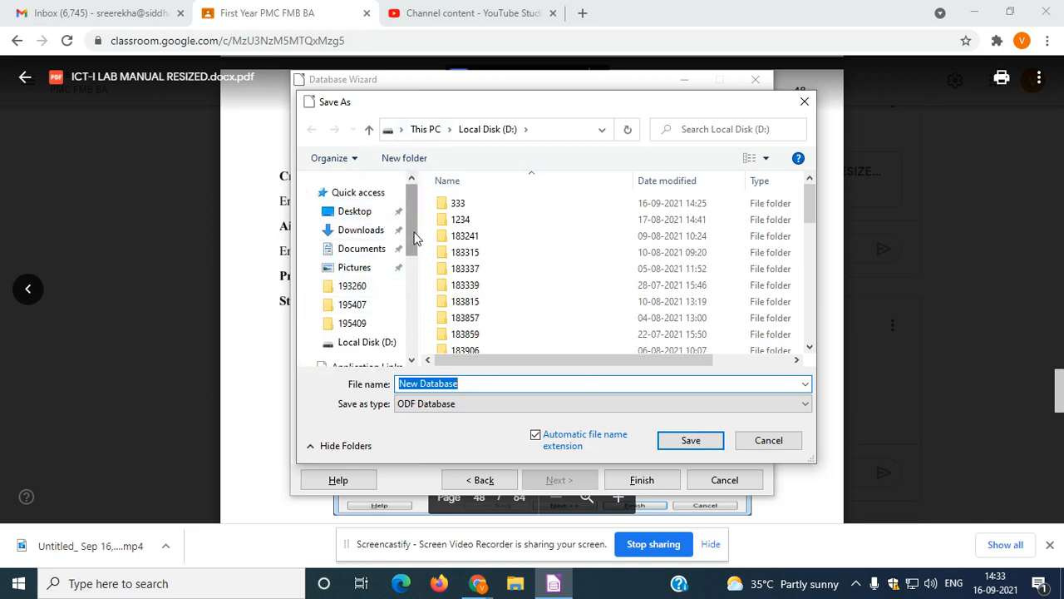
drag(416, 237, 413, 260)
double_click(461, 203)
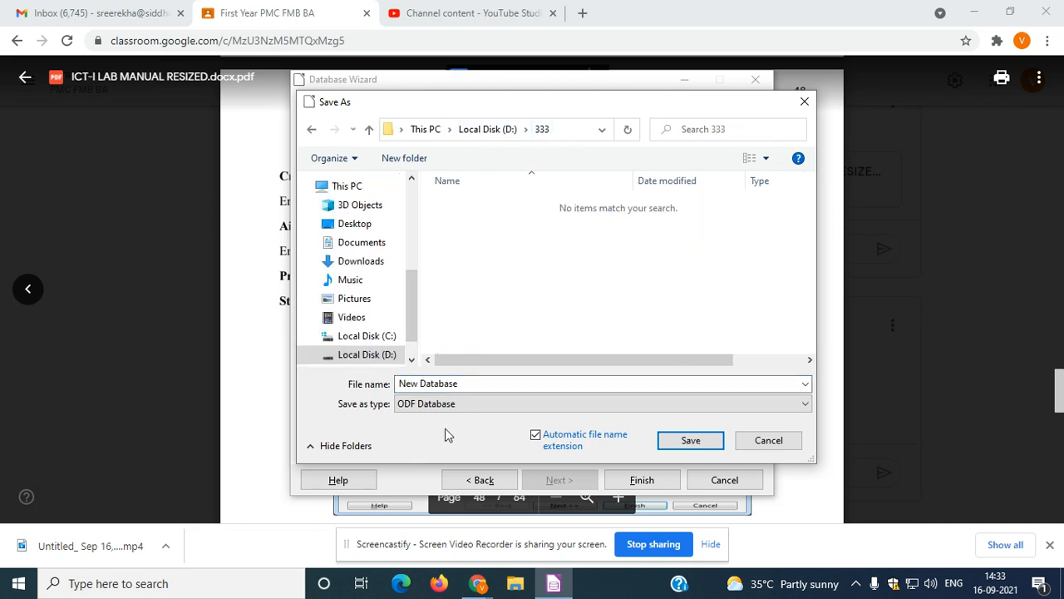
click(480, 383)
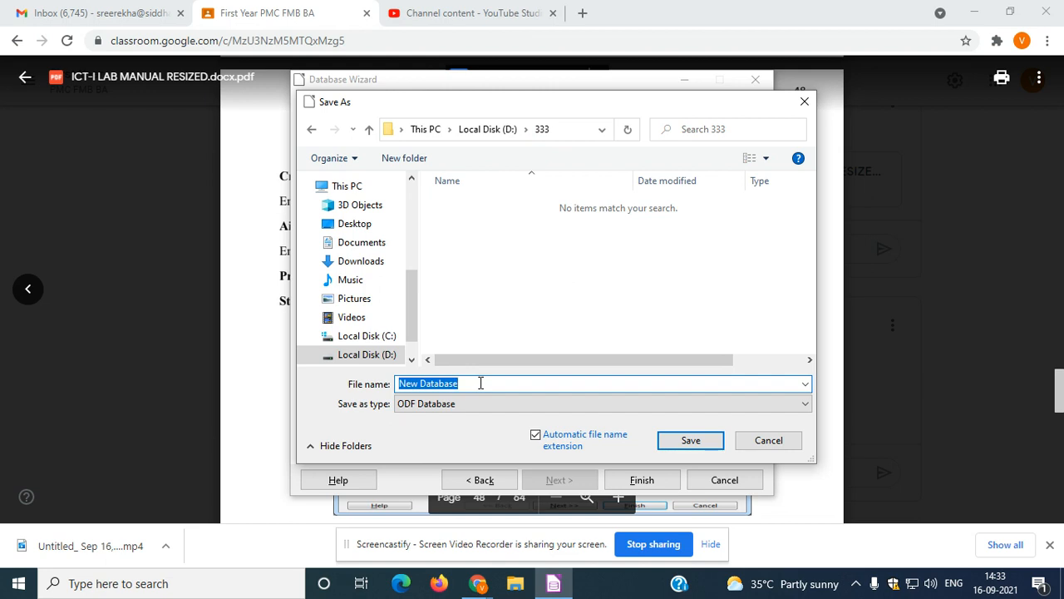
text(customer)
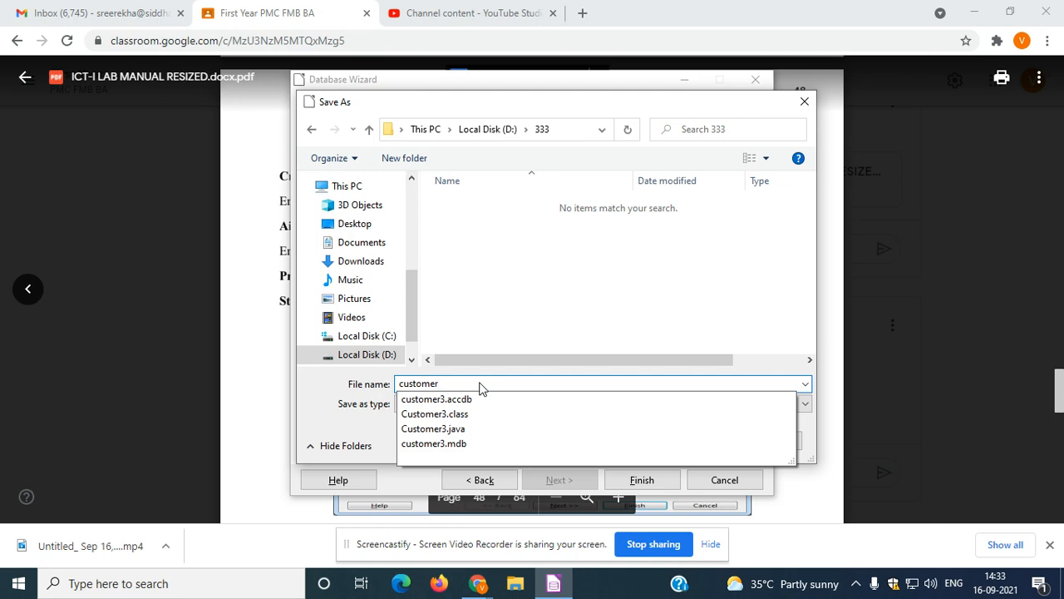
click(593, 278)
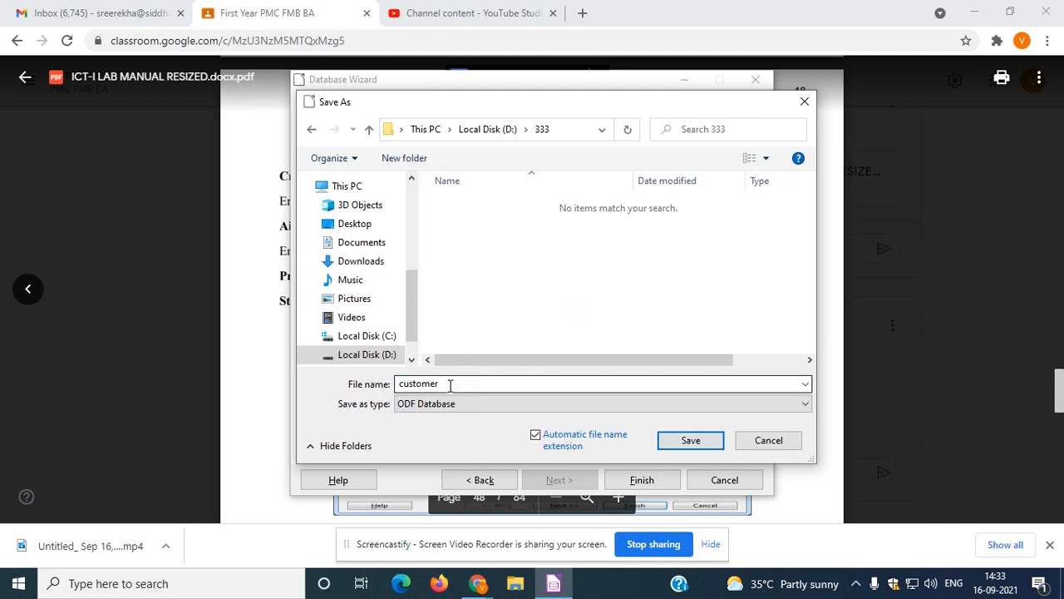
click(693, 440)
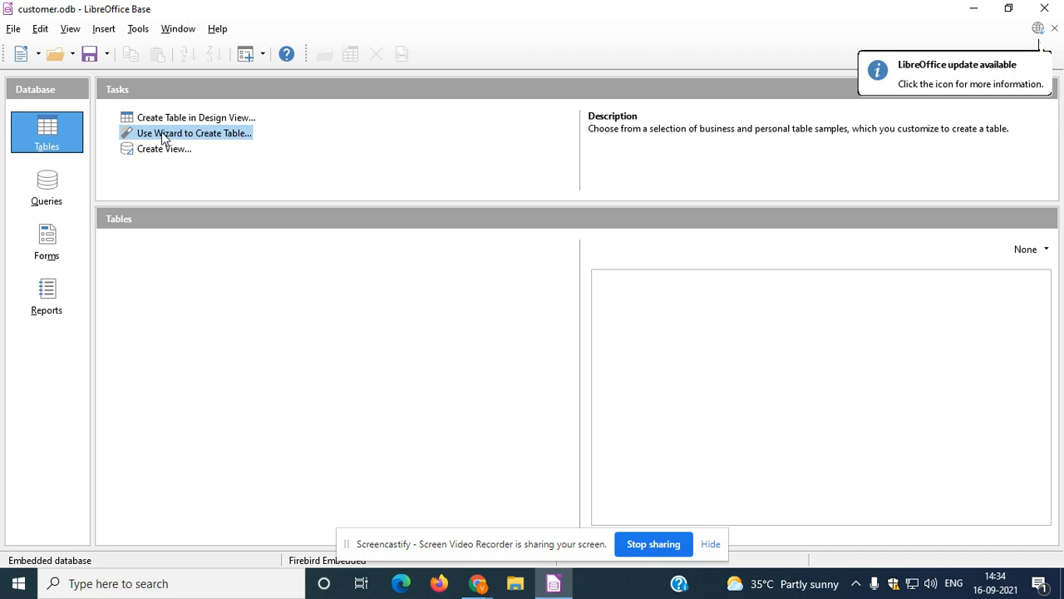
- Start creating a table with the wizard, based on the Customers sample table in the Business category
click(164, 135)
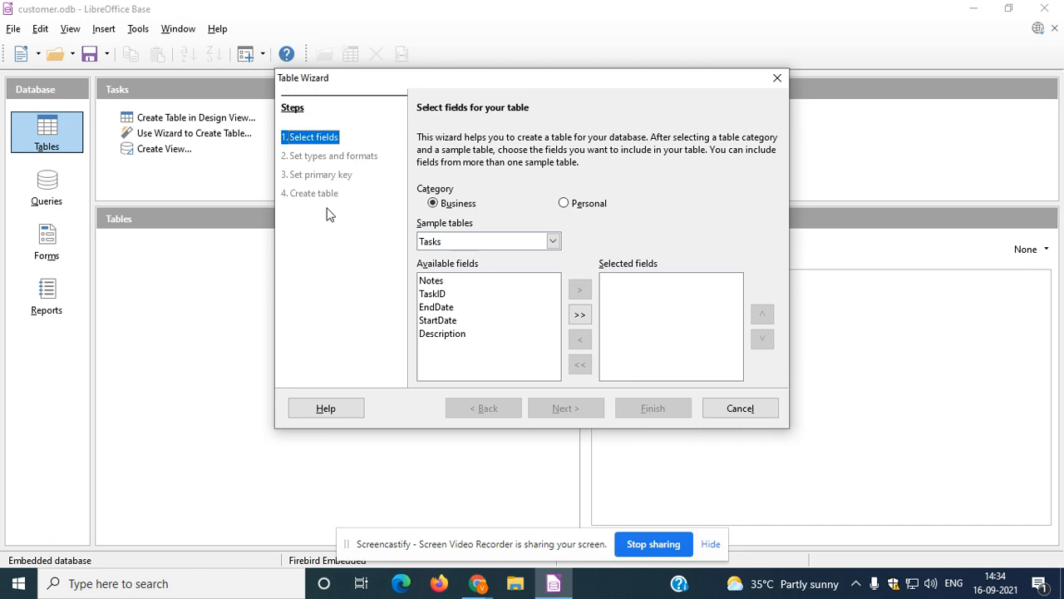
click(553, 240)
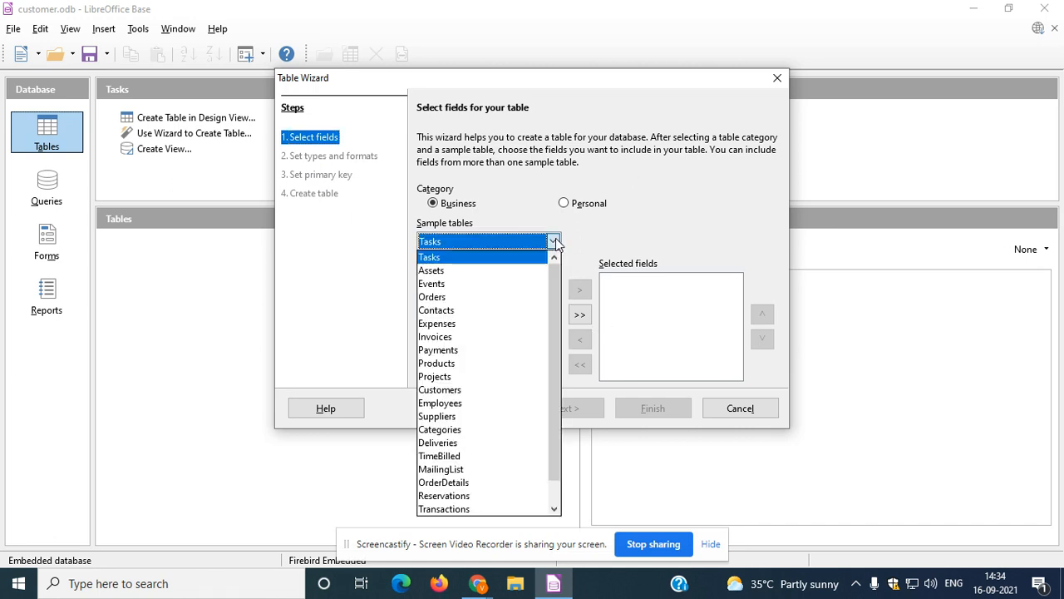
click(449, 390)
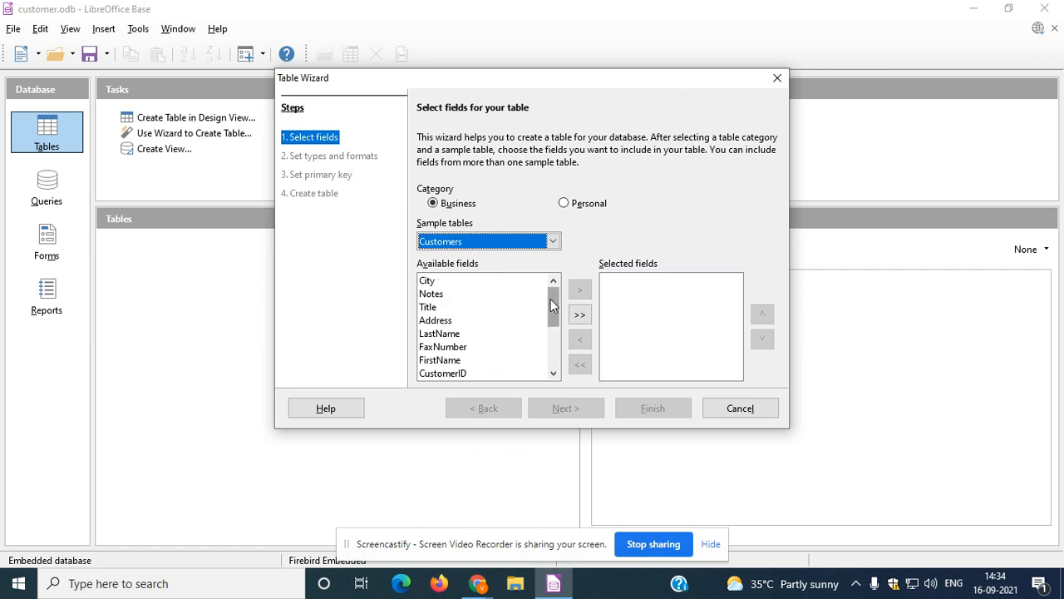
mouse_move(550, 299)
mouse_down()
mouse_move(559, 358)
mouse_move(555, 301)
mouse_up()
- Include the City, Address, FirstName, Department, CustomerID and PhoneNumber fields in the table, in that order, and proceed to the field types
click(427, 282)
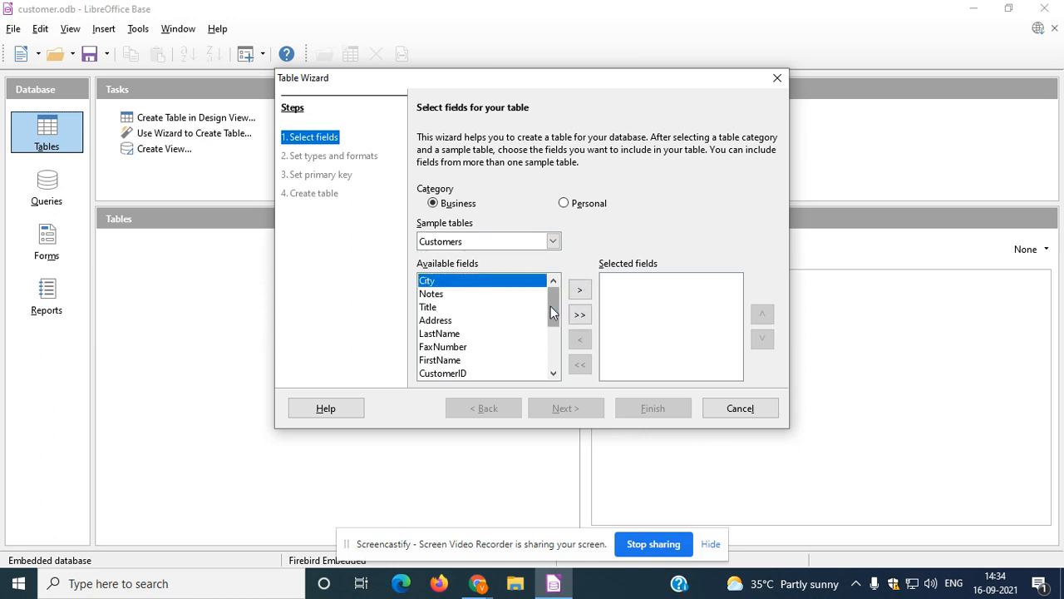
click(580, 290)
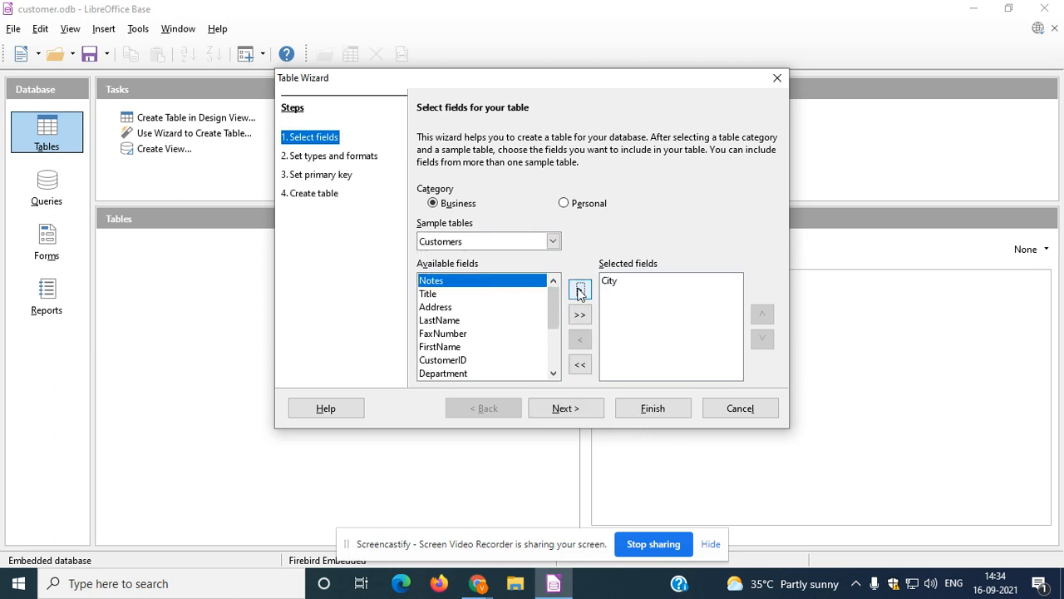
click(436, 307)
click(580, 289)
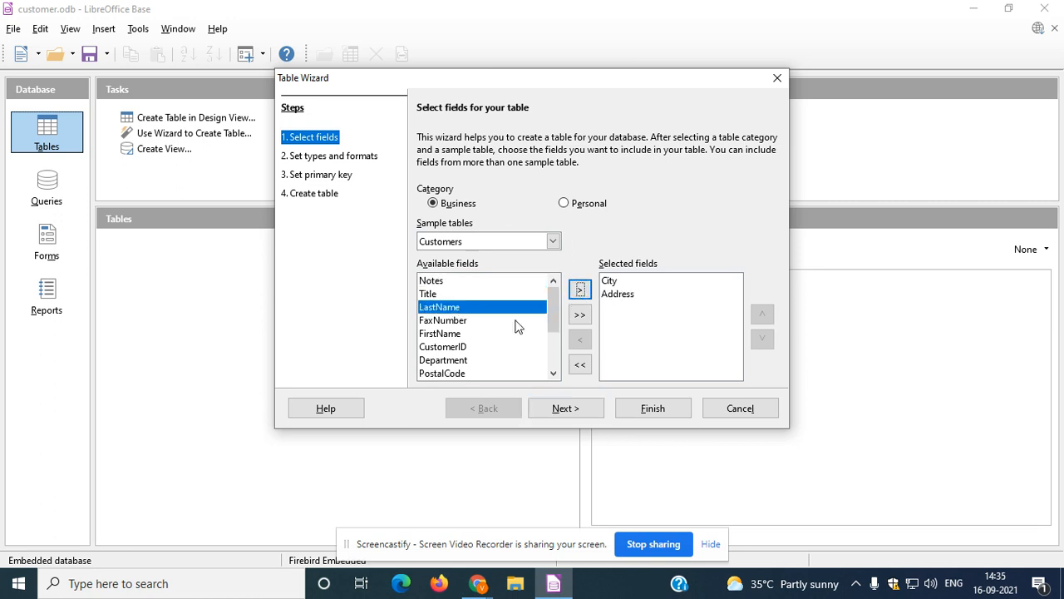
click(443, 335)
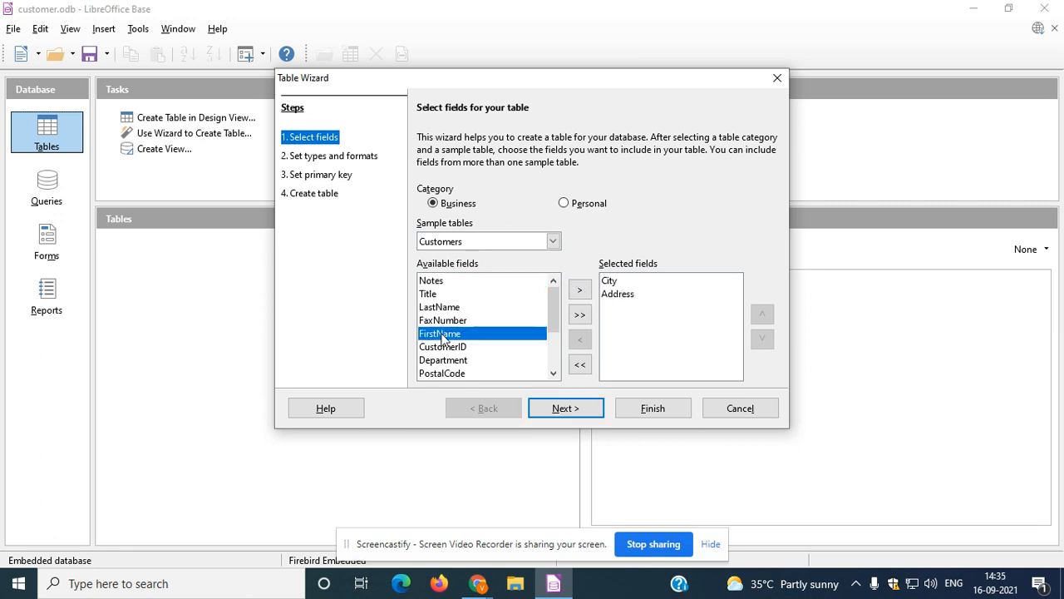
click(580, 289)
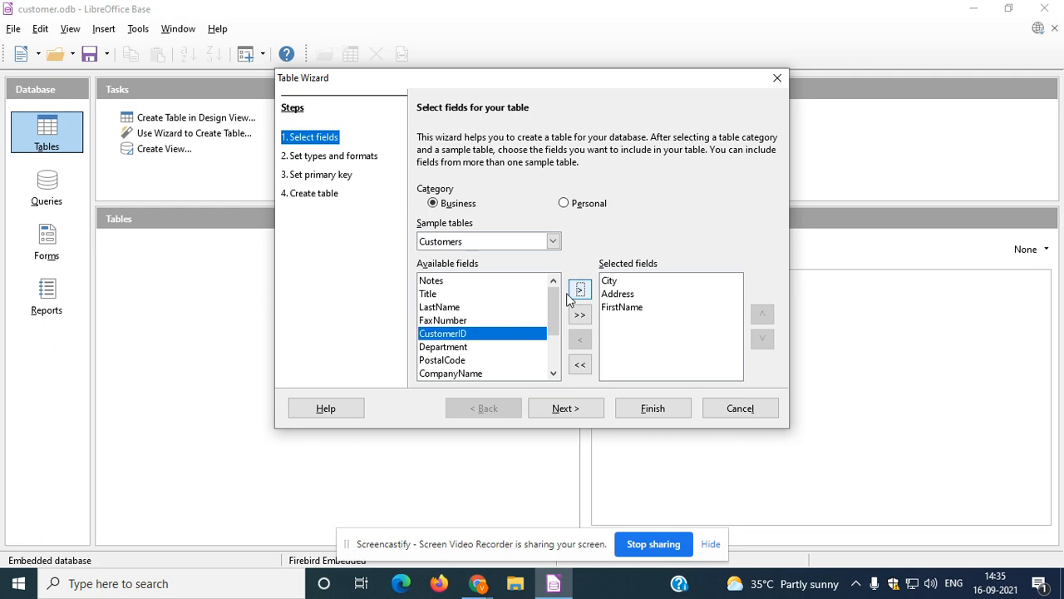
click(463, 346)
click(582, 297)
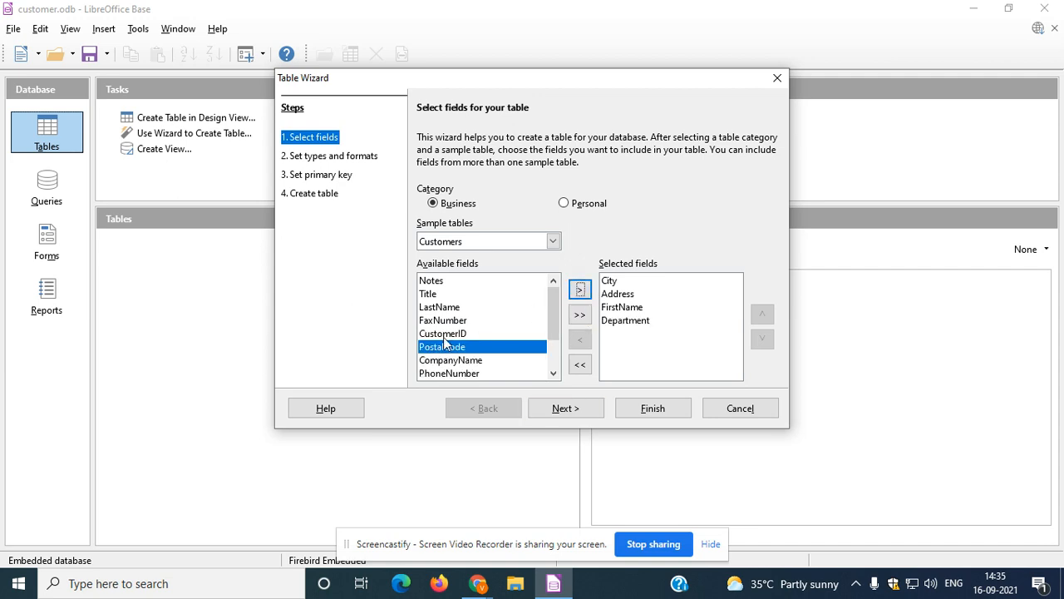
click(449, 335)
click(580, 290)
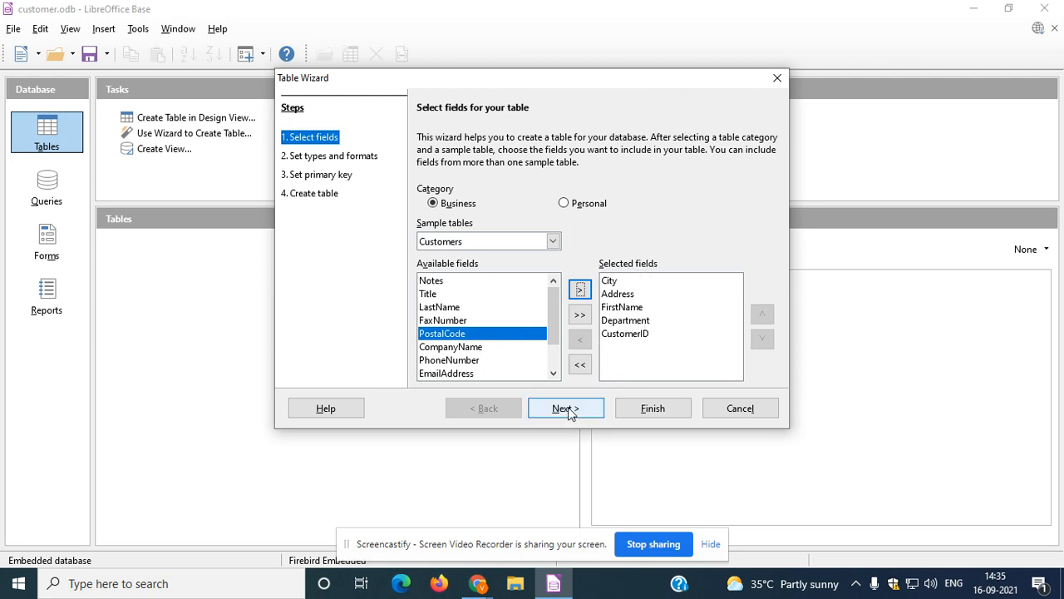
click(465, 360)
click(580, 288)
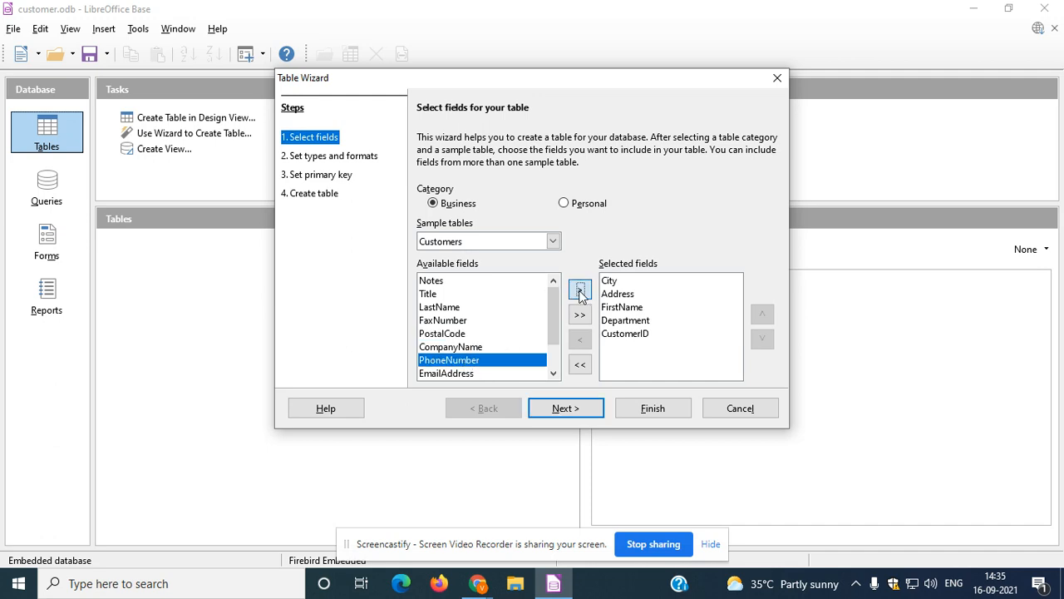
click(575, 413)
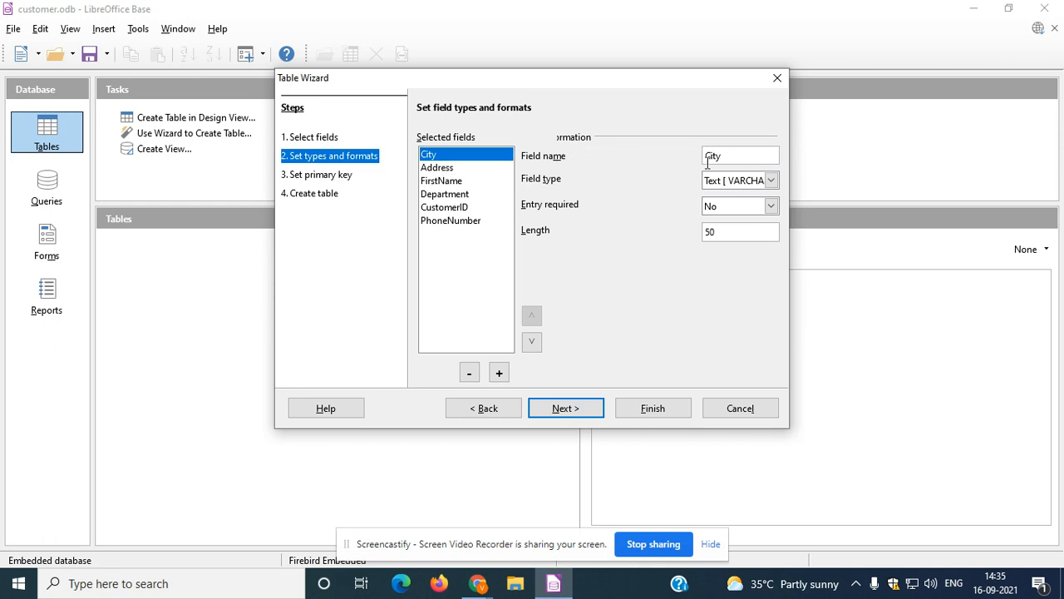
- Review the type and format settings of the City, Address, FirstName, Department and CustomerID fields
click(771, 181)
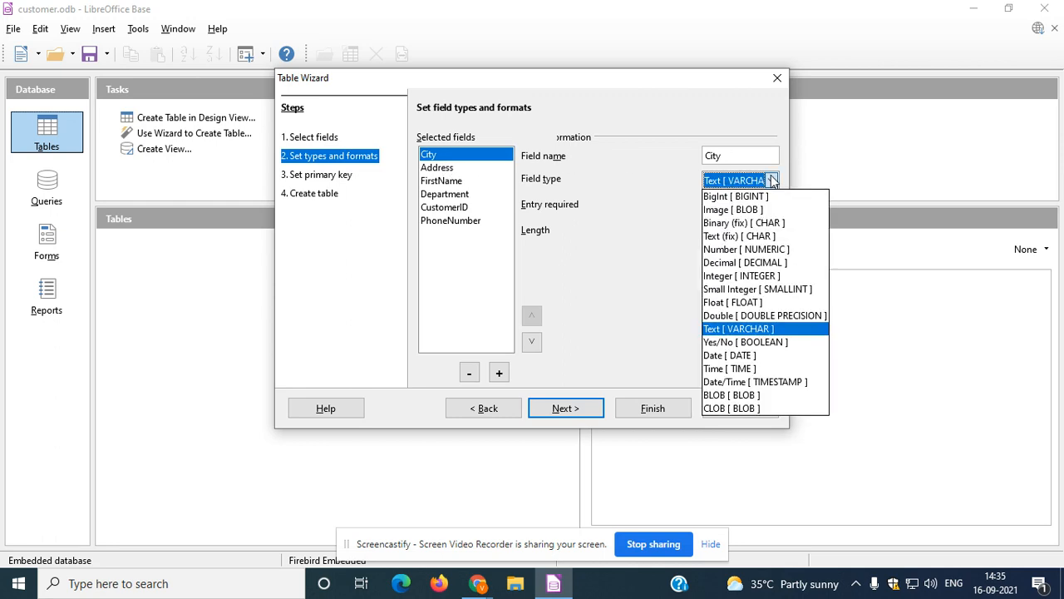
click(772, 182)
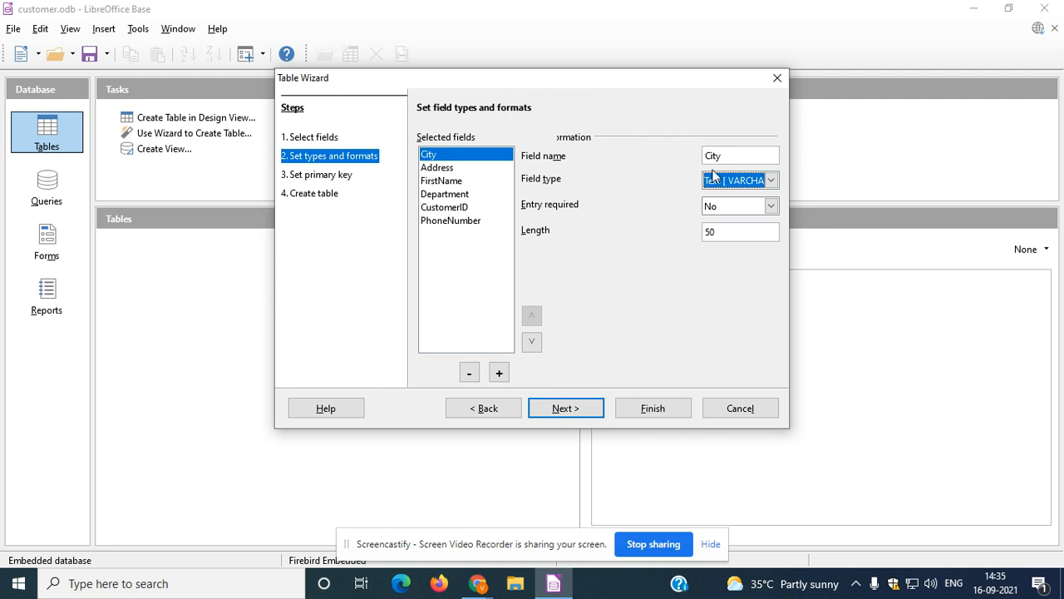
click(438, 169)
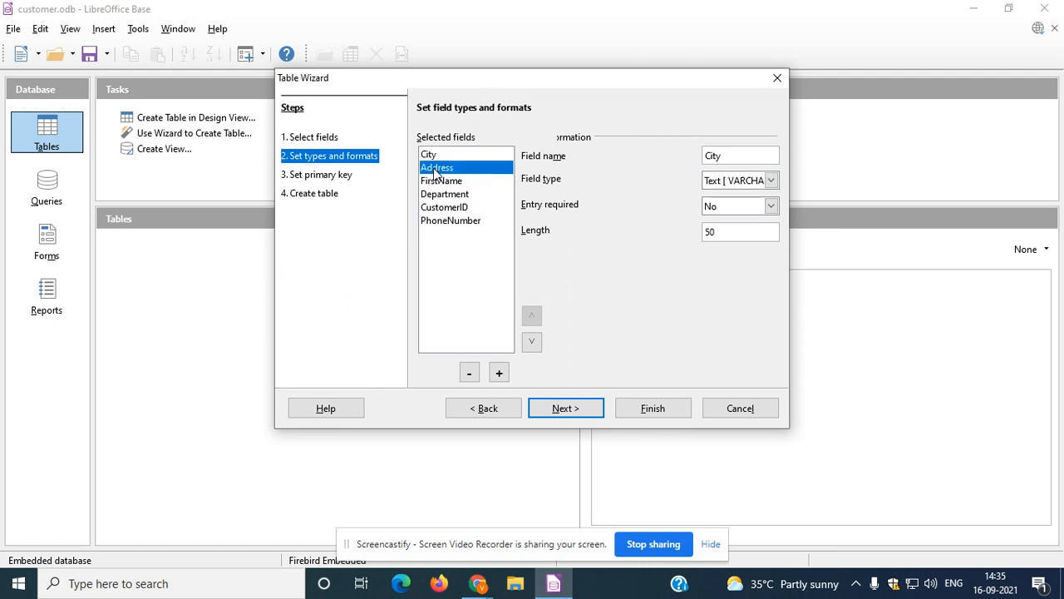
click(440, 182)
click(444, 195)
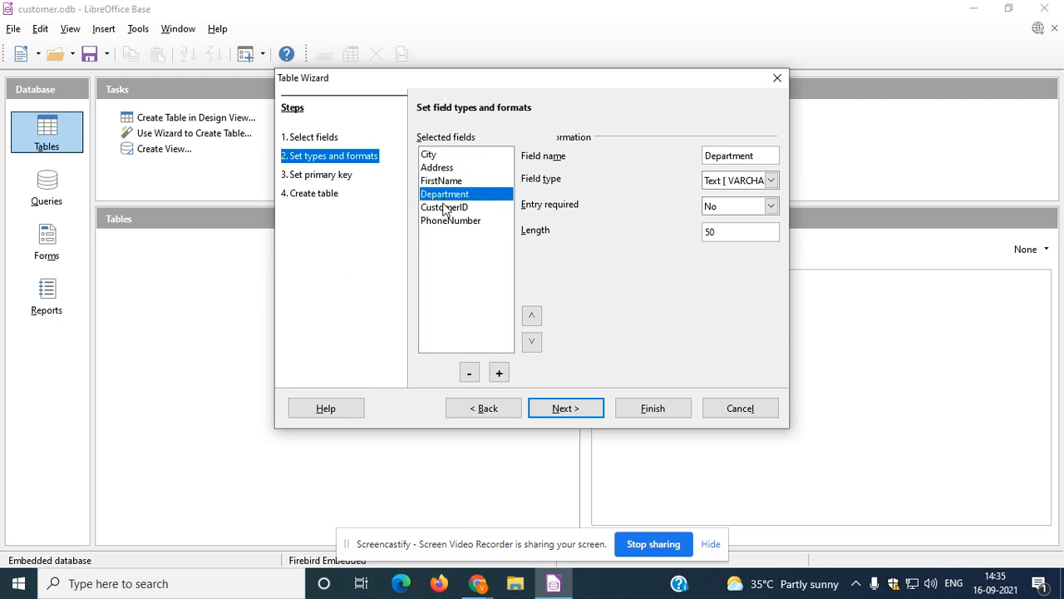
click(446, 209)
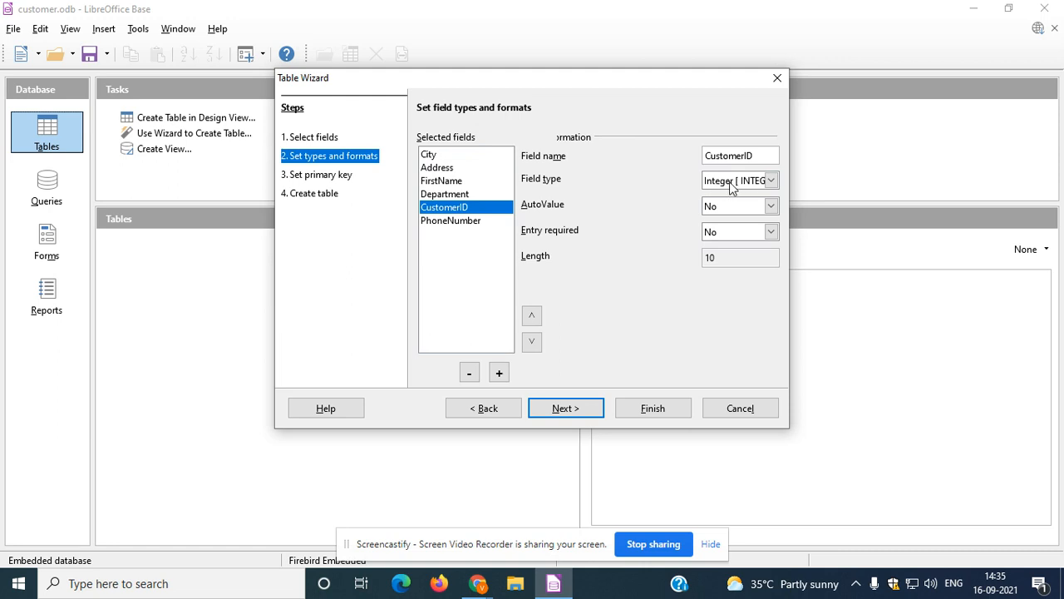
- Set the PhoneNumber field's type to Number [ NUMERIC ] with a length of 10
click(449, 222)
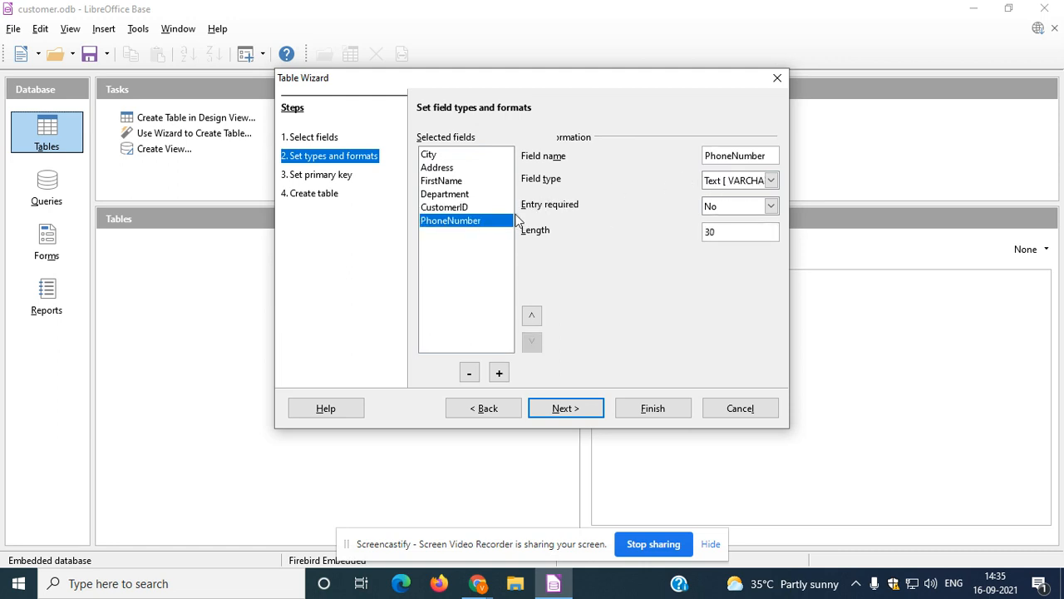
click(771, 180)
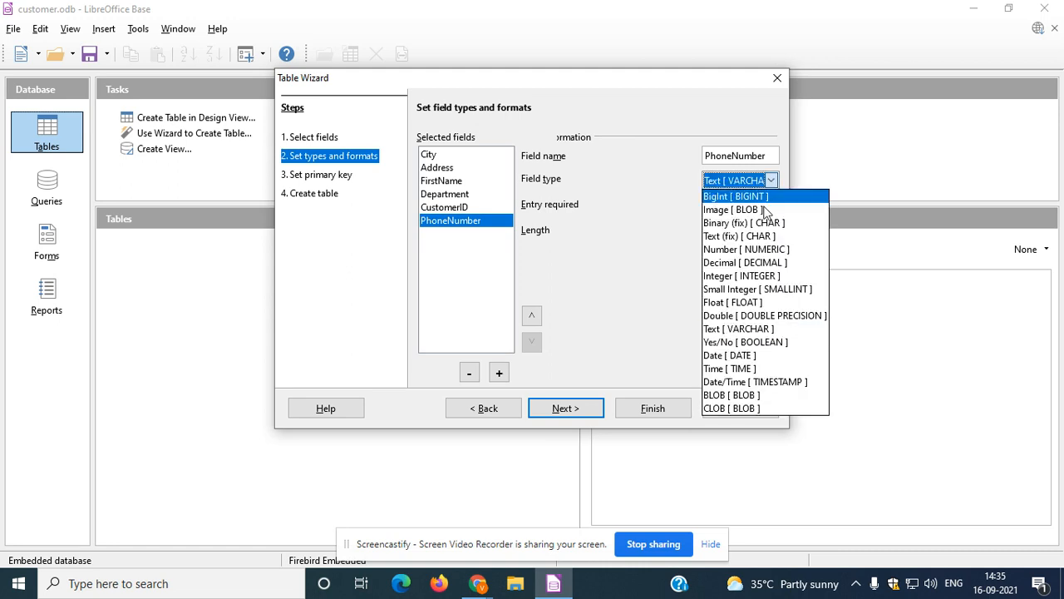
click(738, 249)
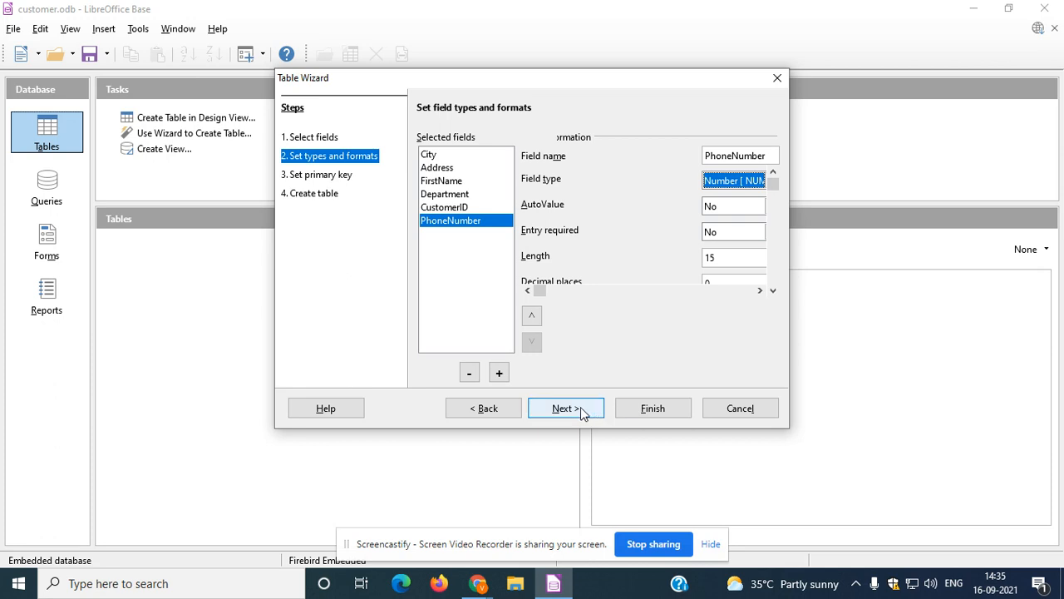
click(723, 258)
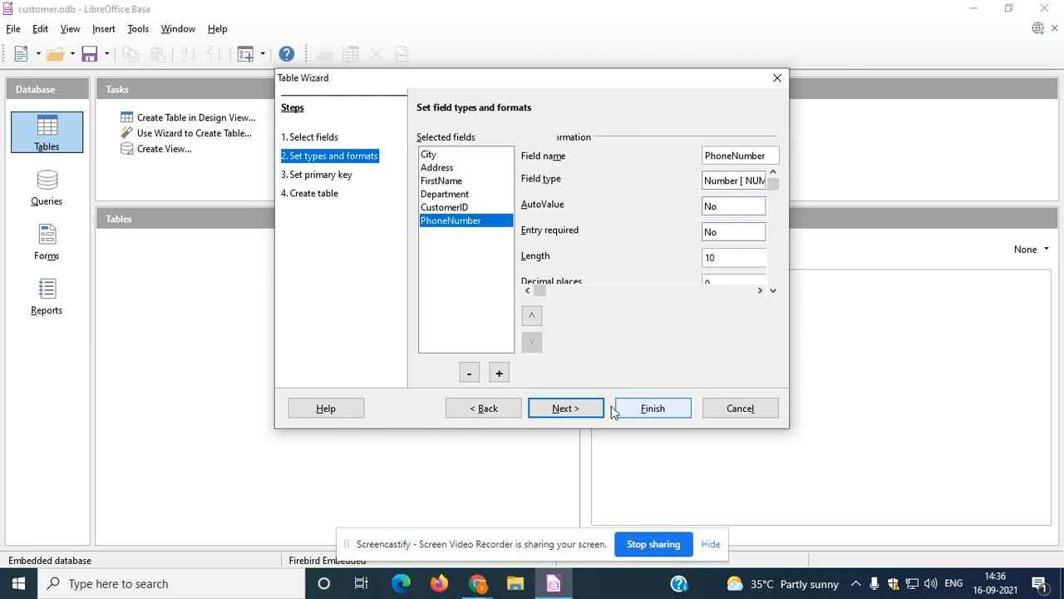
- Accept the automatically added primary key without auto value and create the table as Customers, opened for immediate data entry
click(569, 407)
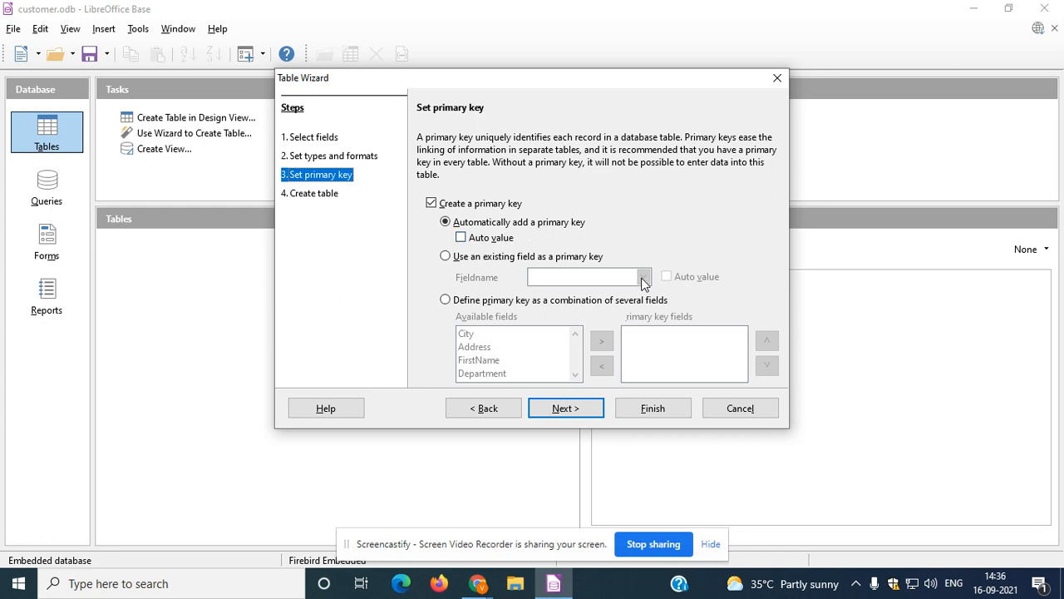
click(582, 409)
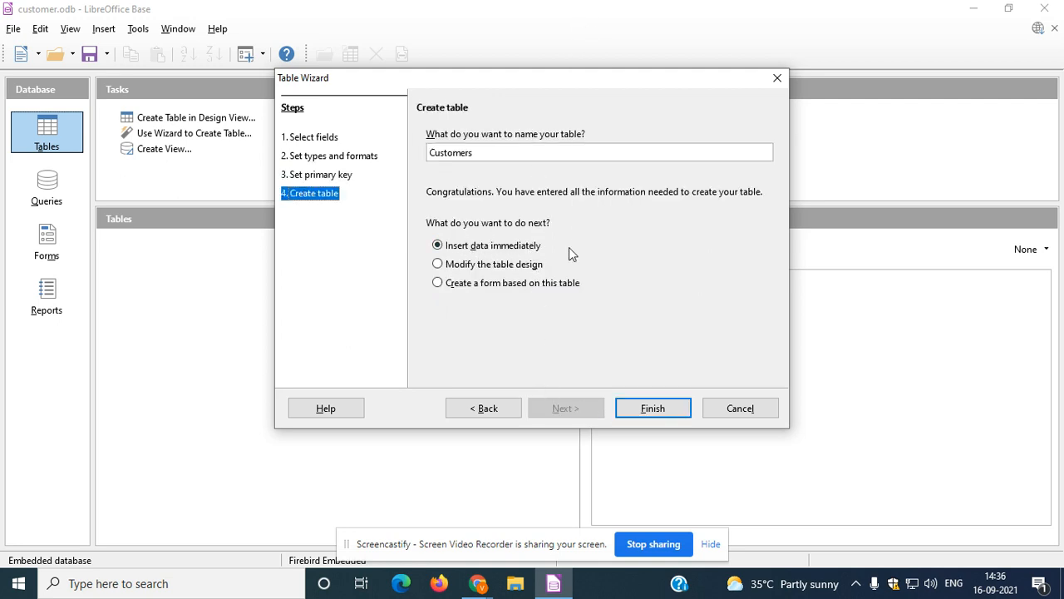
click(664, 410)
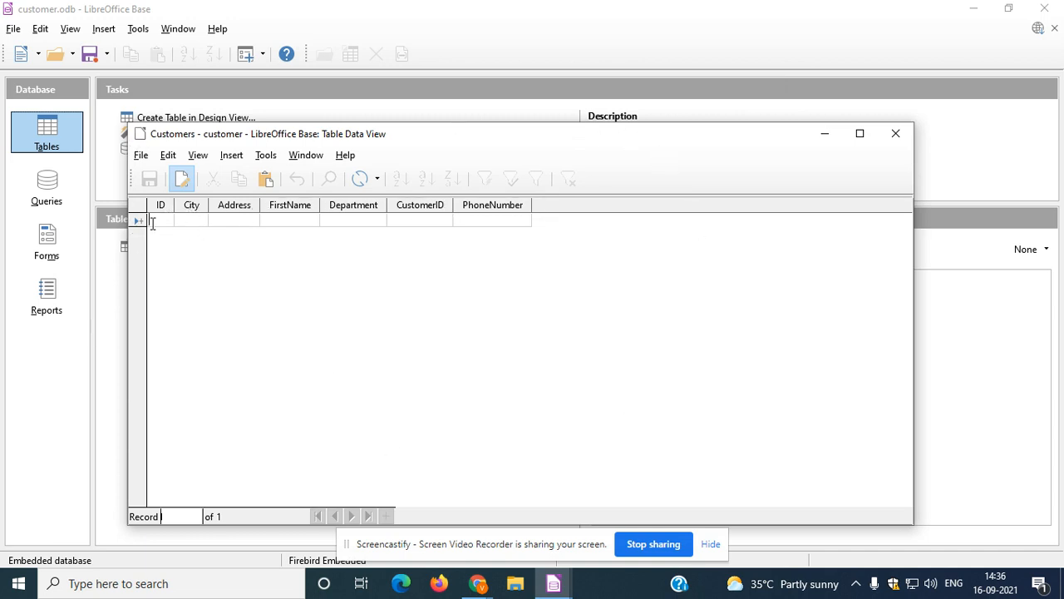
- Add a record to the Customers table with ID 123 and City vij, save the record and close the table
text(123)
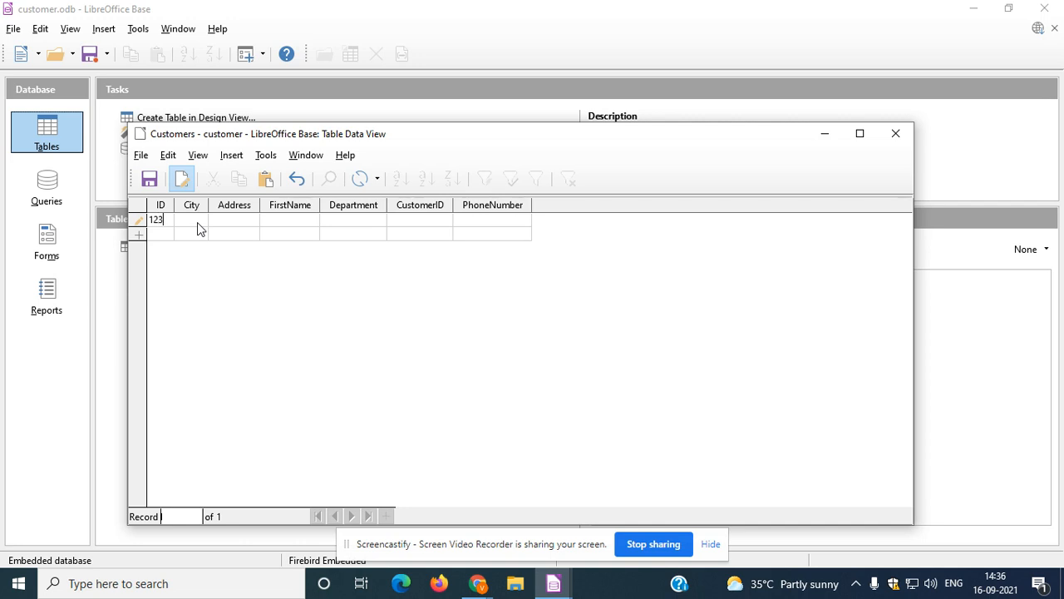
click(197, 222)
click(488, 218)
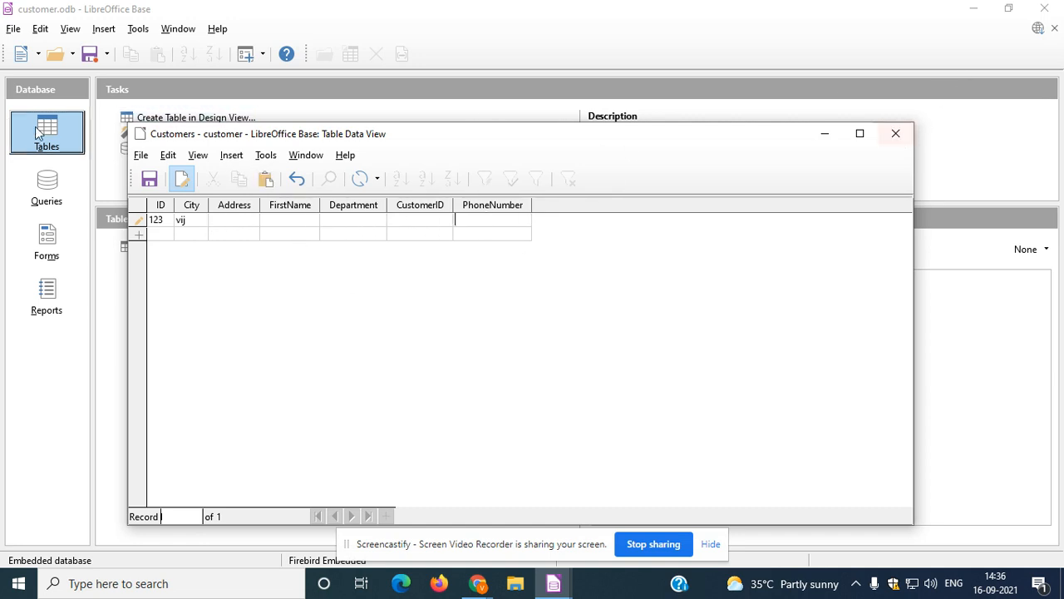
click(141, 155)
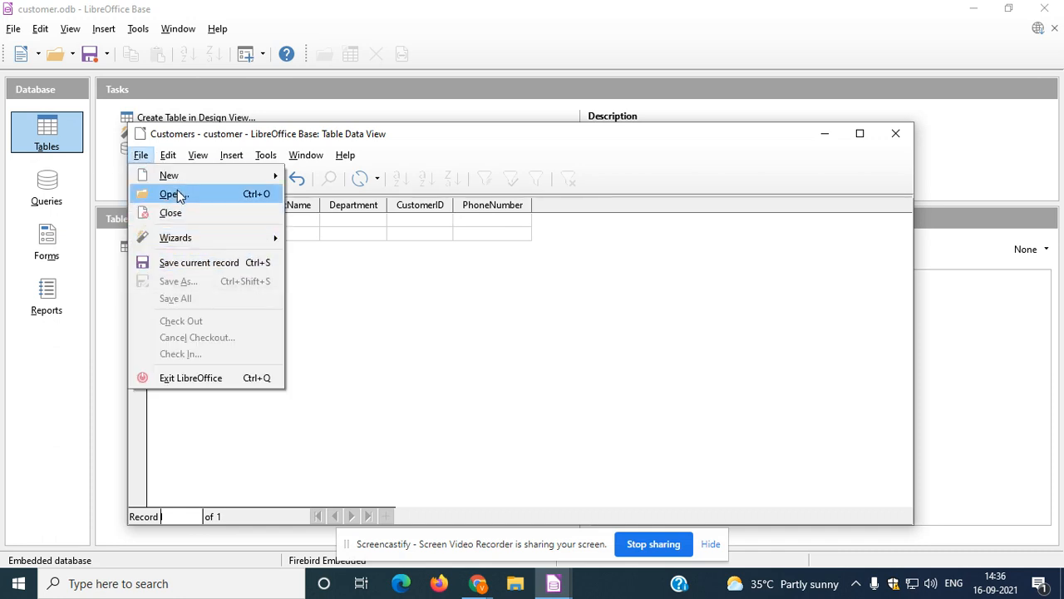
click(176, 263)
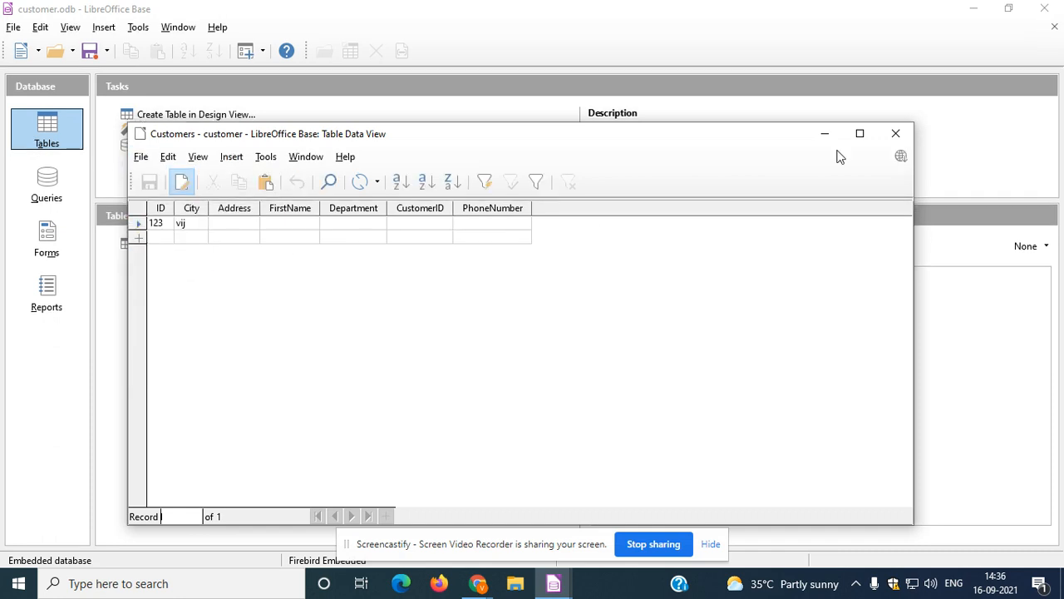
click(895, 133)
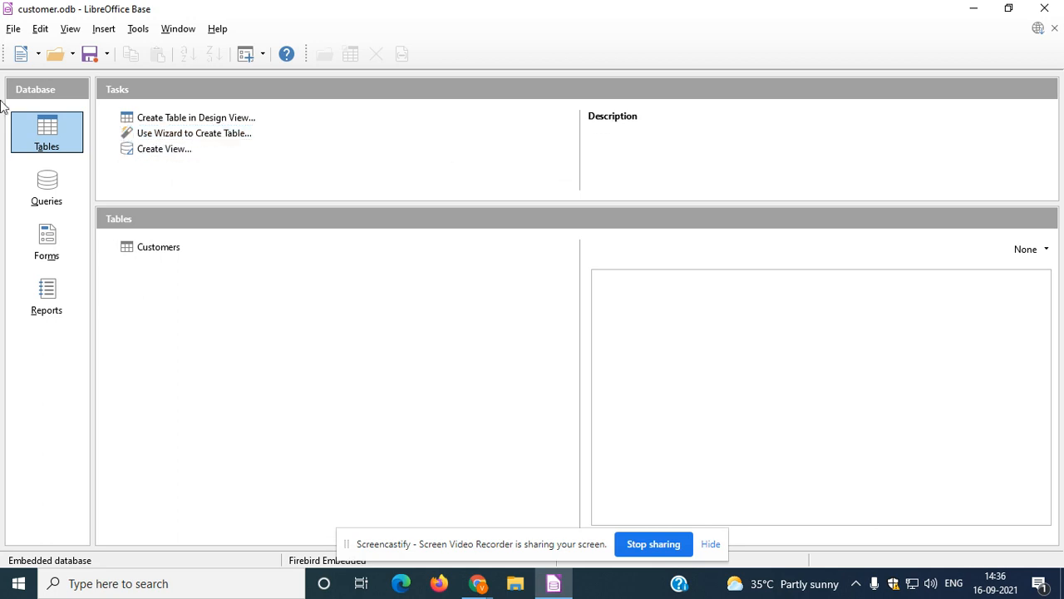
- Set the existing record's Department to computer in the Customers table, save the record, and reopen the table to check the entry
double_click(158, 247)
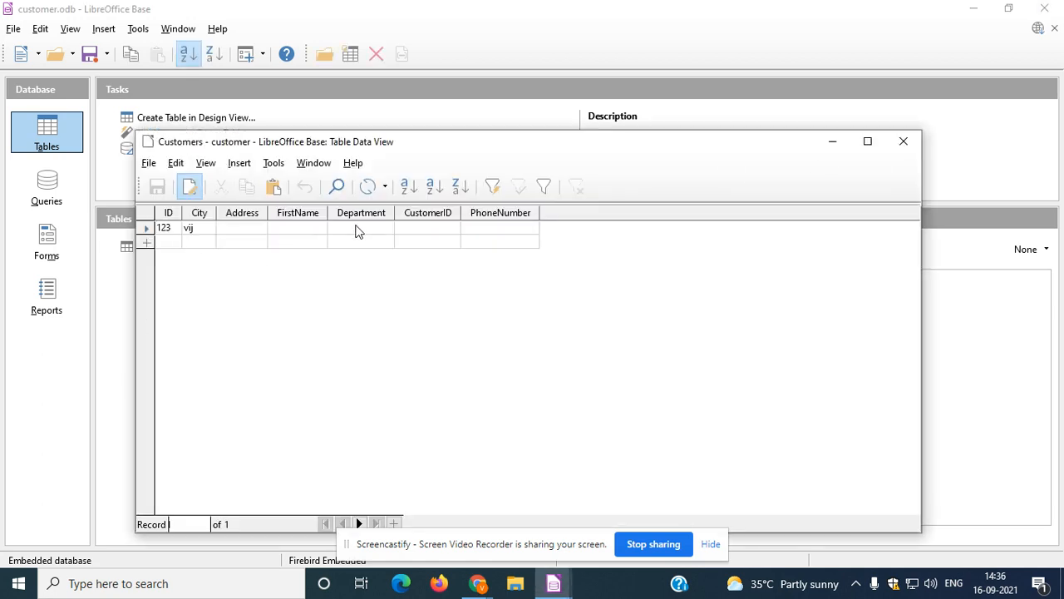
click(348, 226)
text(computer)
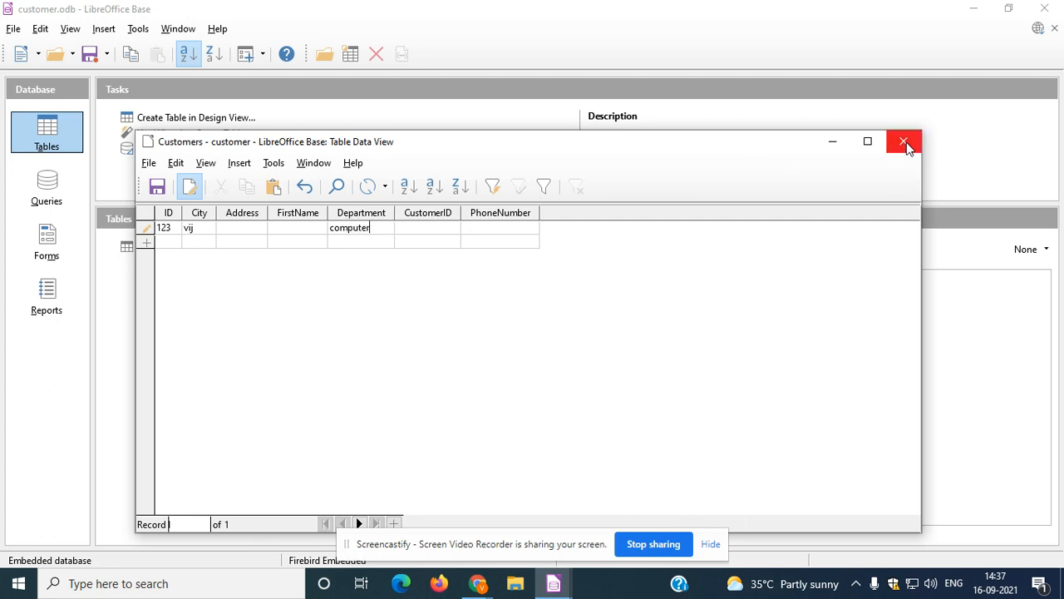
click(149, 163)
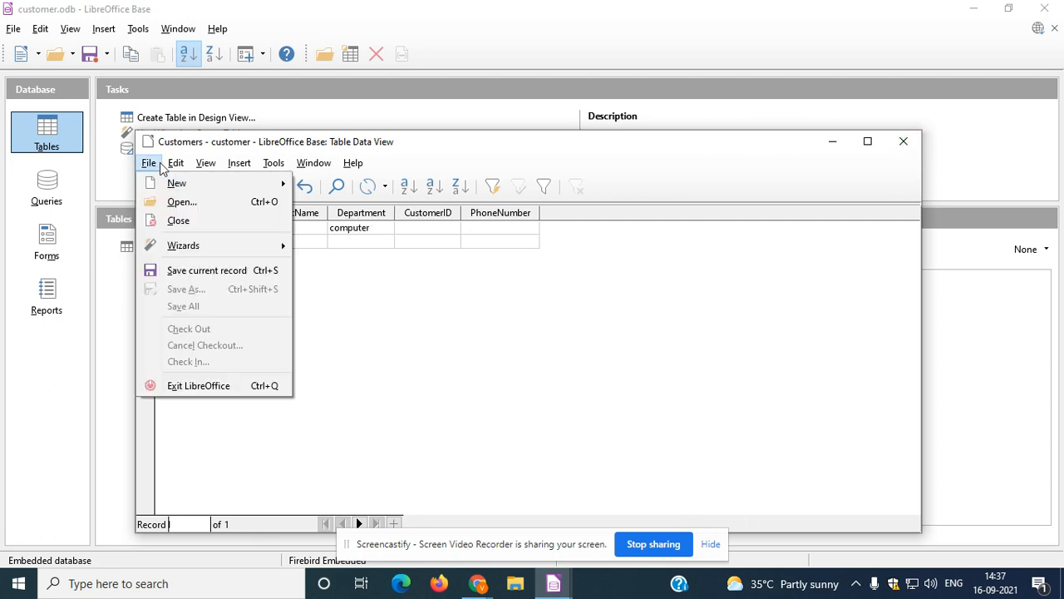
click(218, 271)
click(903, 142)
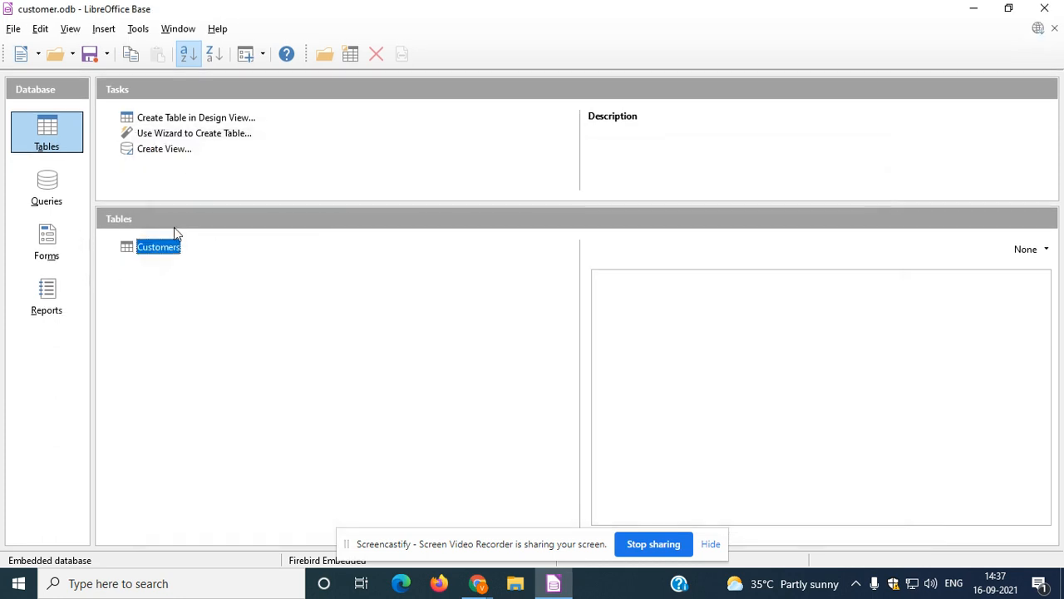
double_click(171, 247)
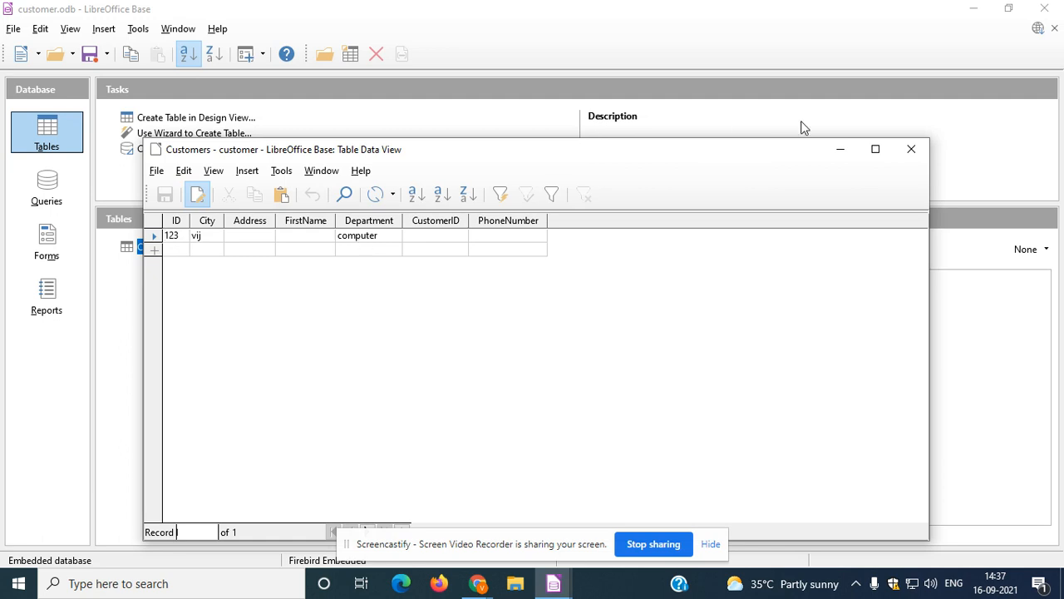
click(908, 149)
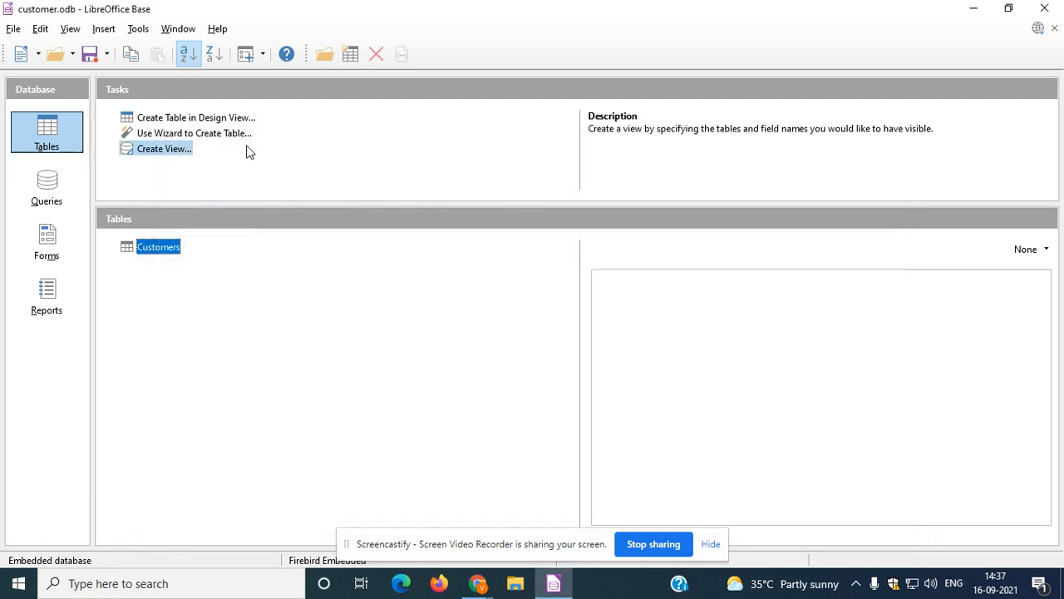